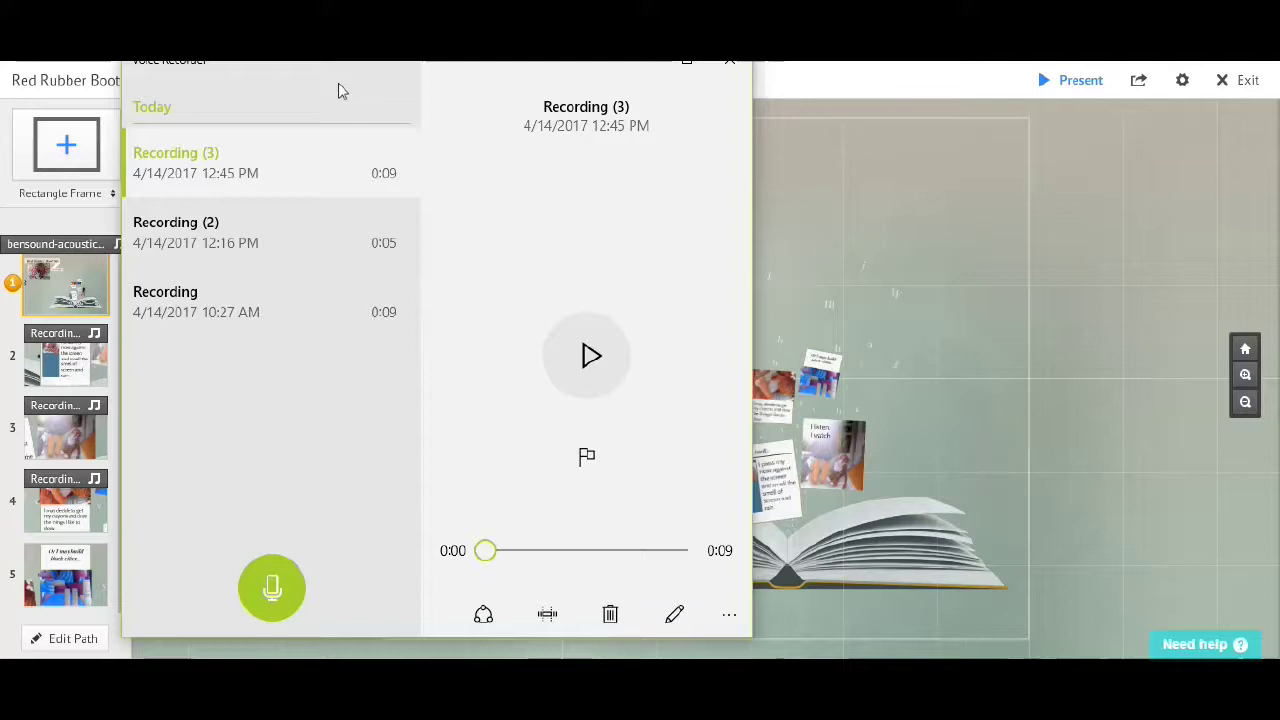
# Step: Move the Voice Recorder window aside and record a new voice clip about 6 seconds long
pyautogui.moveTo(338, 91)
pyautogui.mouseDown()
pyautogui.moveTo(510, 87)
pyautogui.moveTo(486, 94)
pyautogui.moveTo(465, 64)
pyautogui.moveTo(978, 70)
pyautogui.moveTo(943, 69)
pyautogui.moveTo(946, 42)
pyautogui.moveTo(963, 34)
pyautogui.mouseUp()
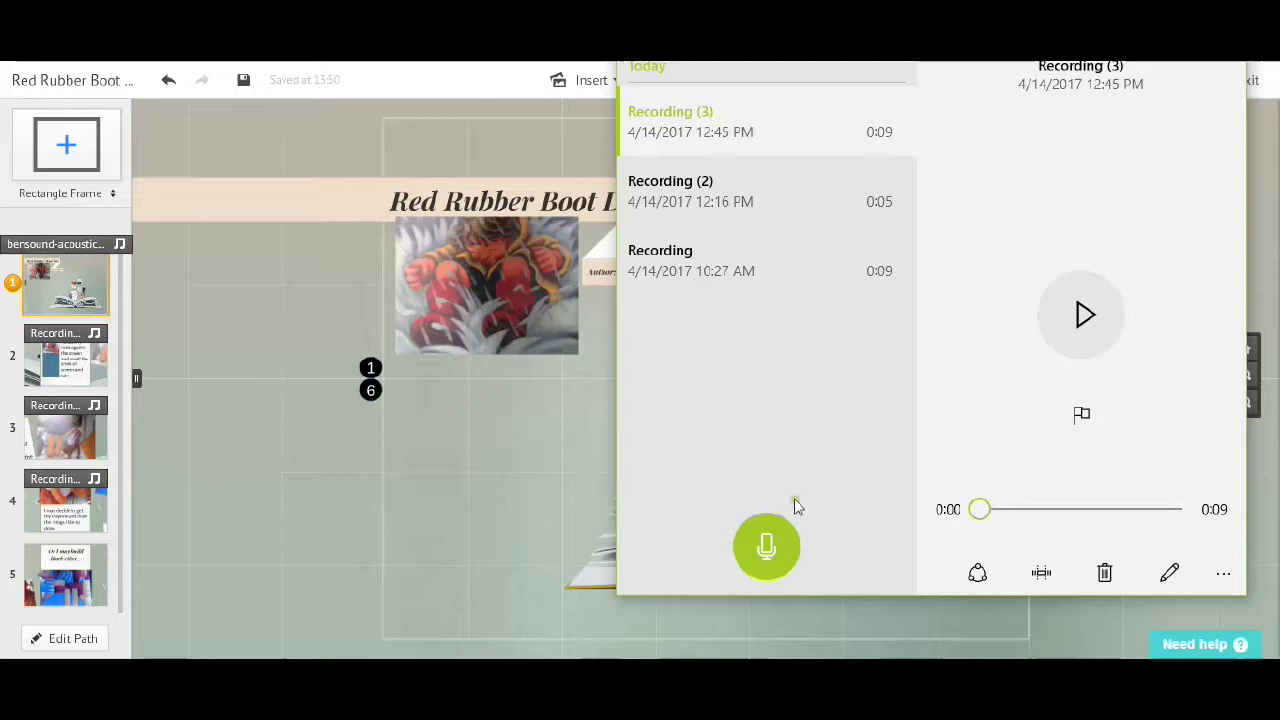
pyautogui.click(767, 553)
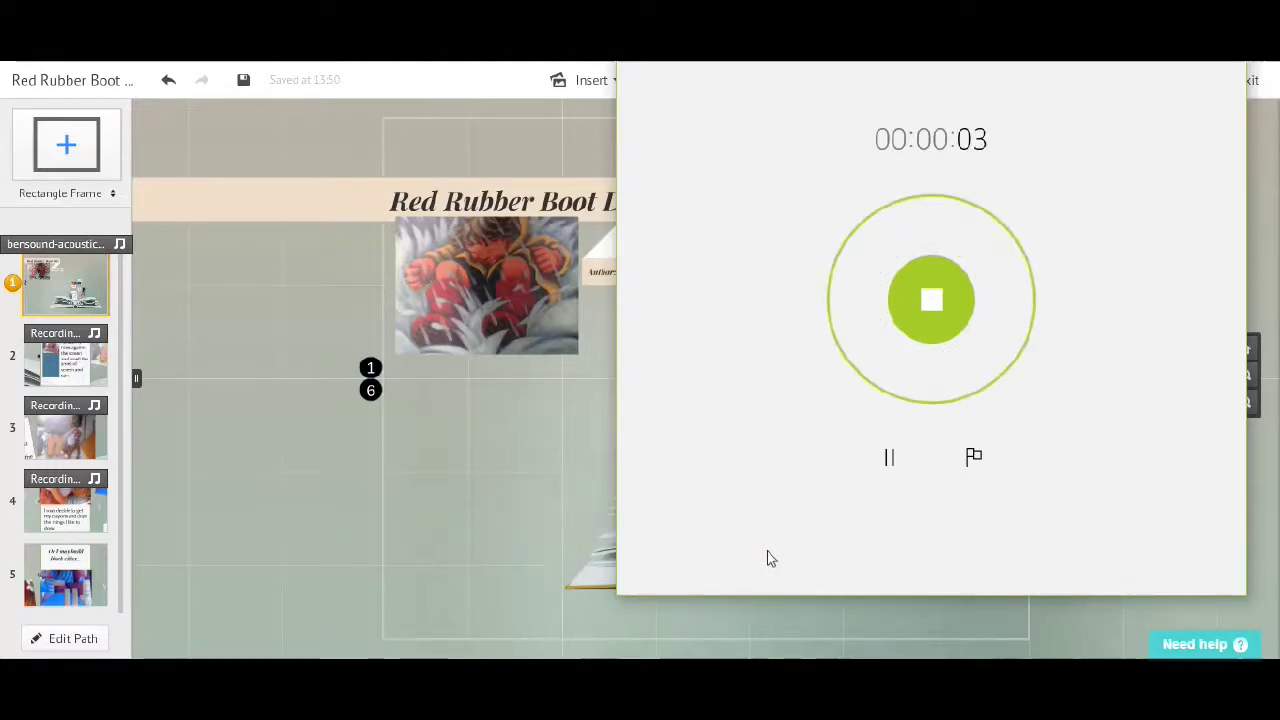
pyautogui.click(923, 305)
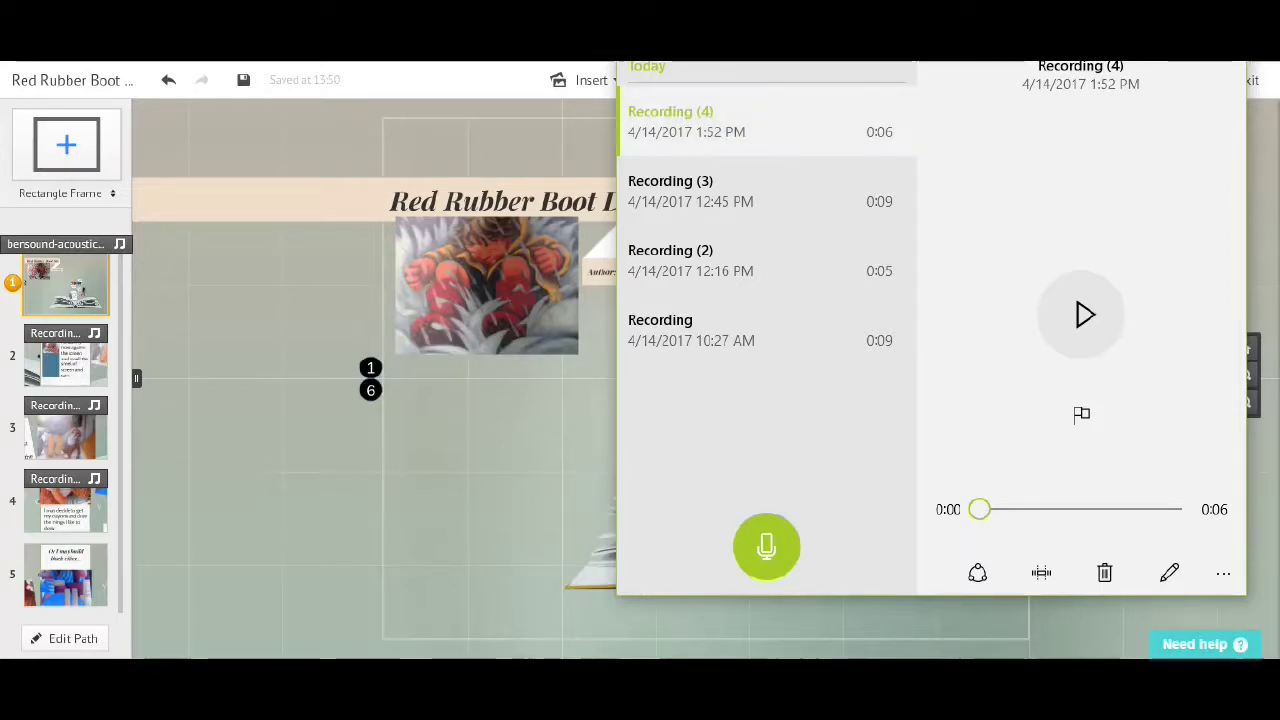
# Step: Switch to Prezi, add Recording (4) from the Sound recordings folder as the voice-over for path step 1, and preview it
pyautogui.hotkey('alt', 'Tab')
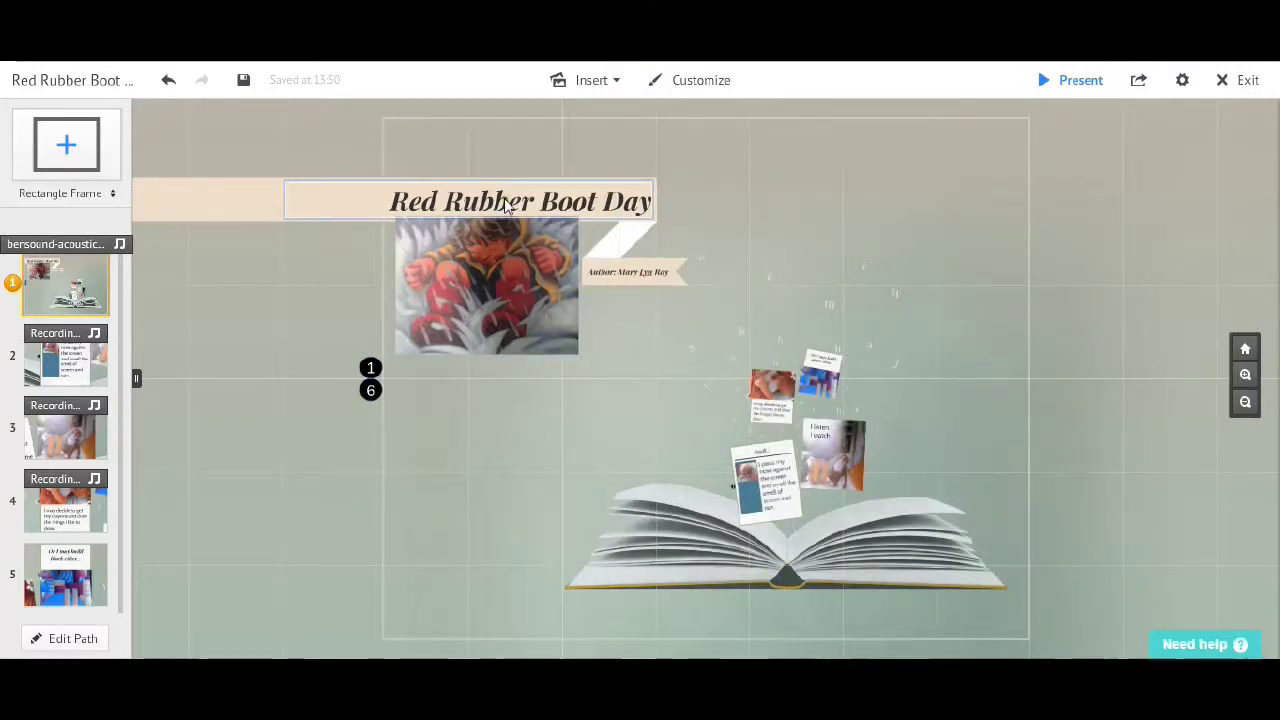
pyautogui.click(375, 200)
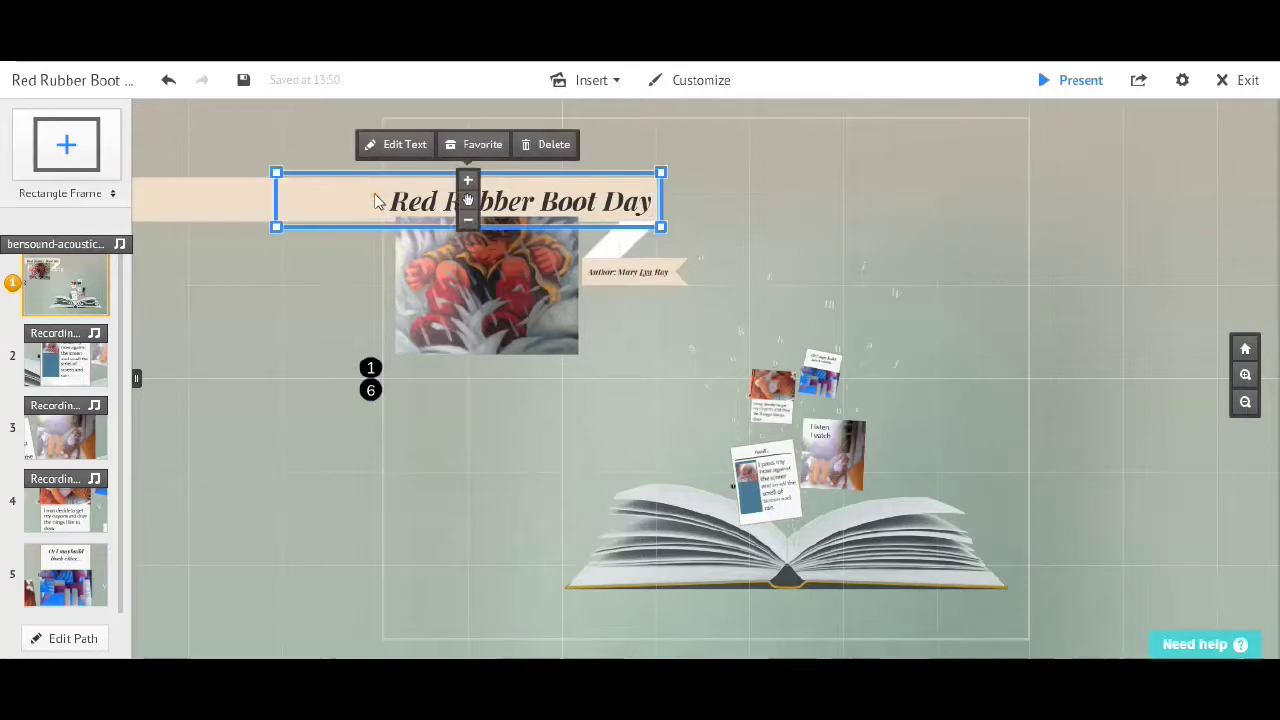
pyautogui.click(605, 82)
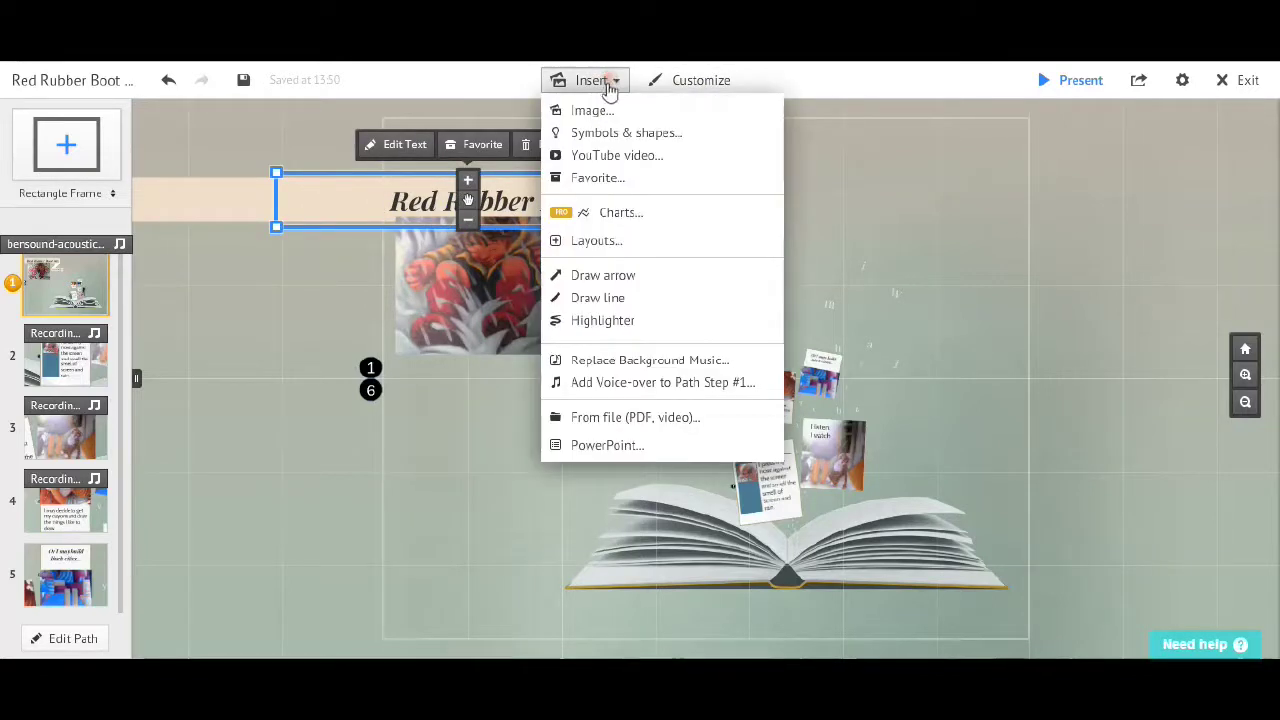
pyautogui.click(718, 385)
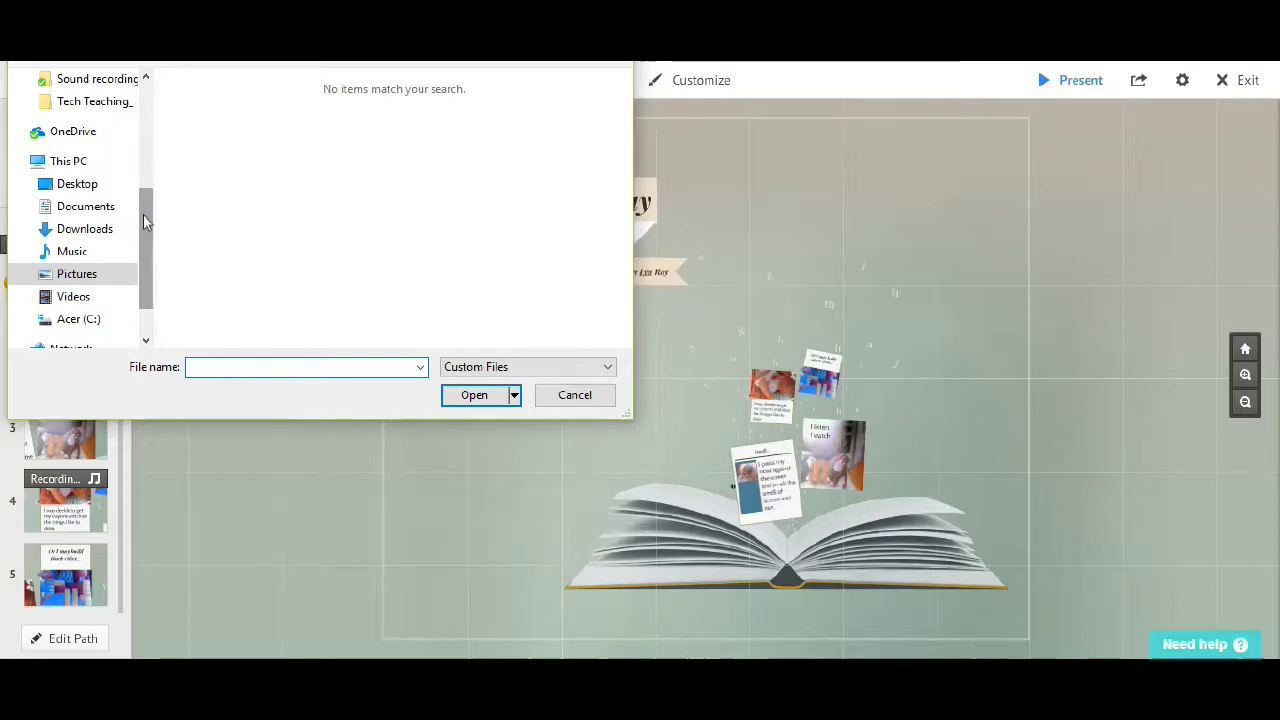
pyautogui.moveTo(143, 215); pyautogui.dragTo(145, 177)
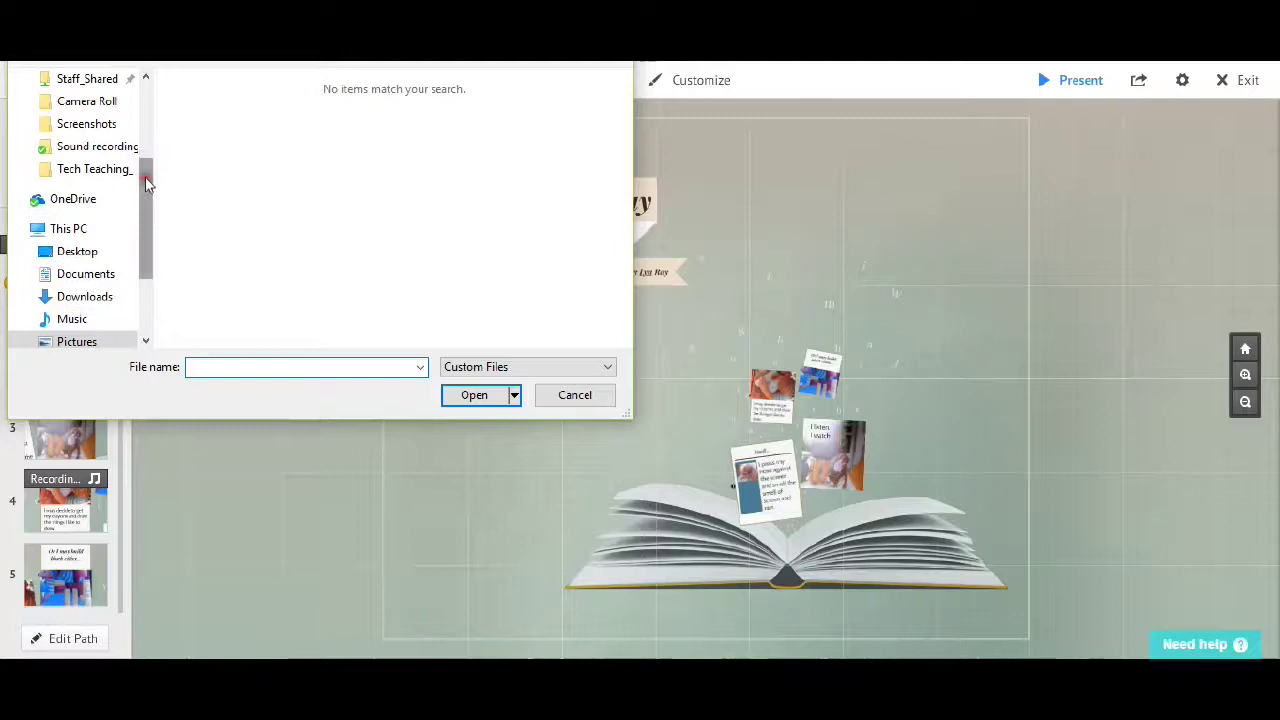
pyautogui.click(112, 146)
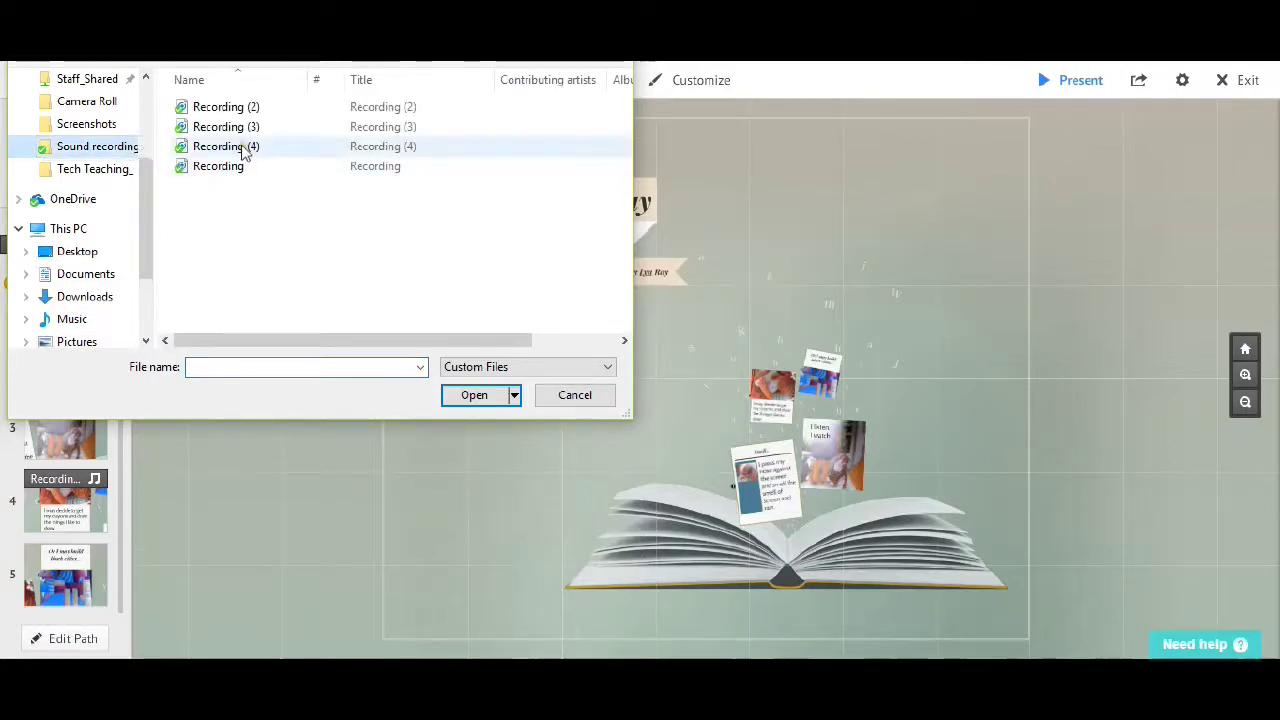
pyautogui.click(245, 150)
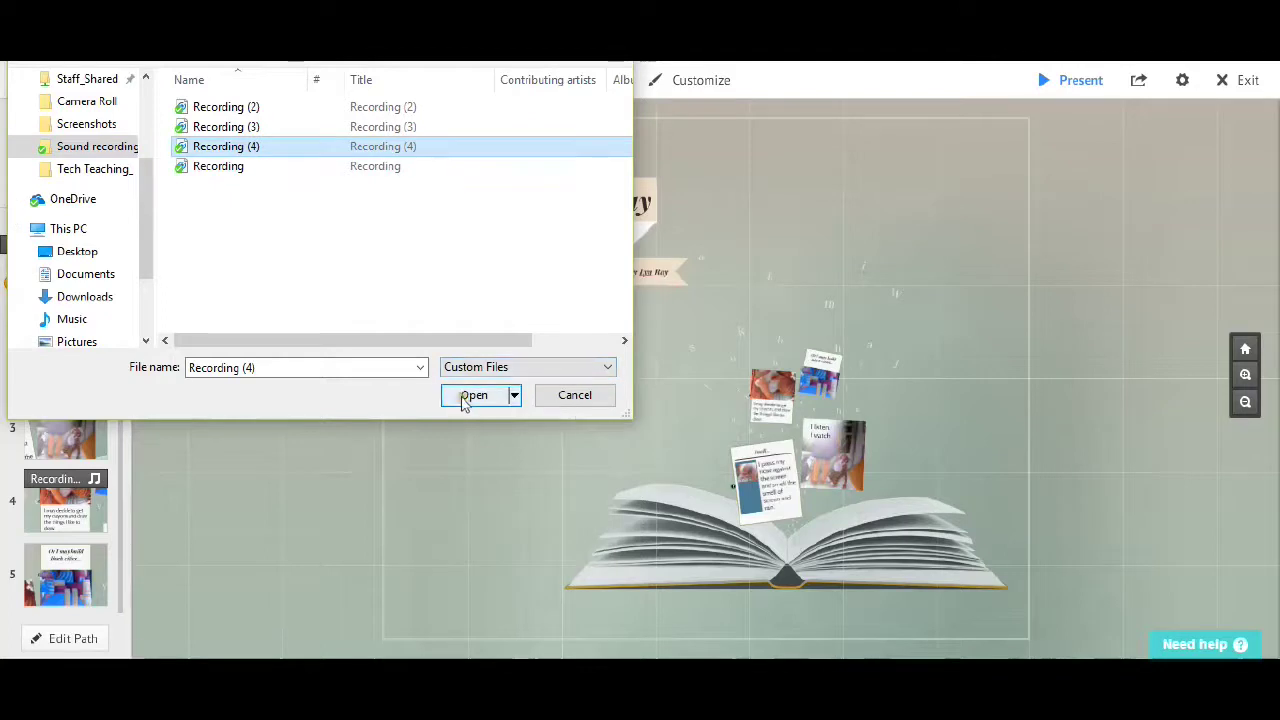
pyautogui.click(472, 395)
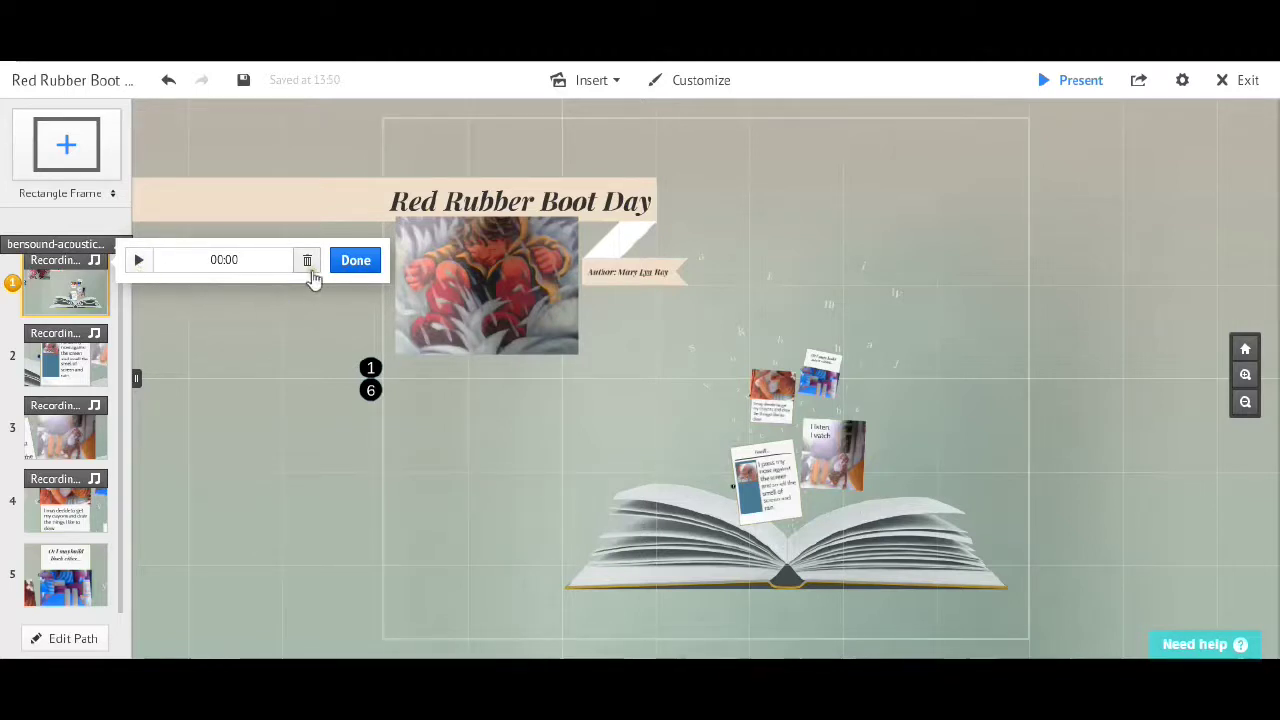
pyautogui.click(139, 262)
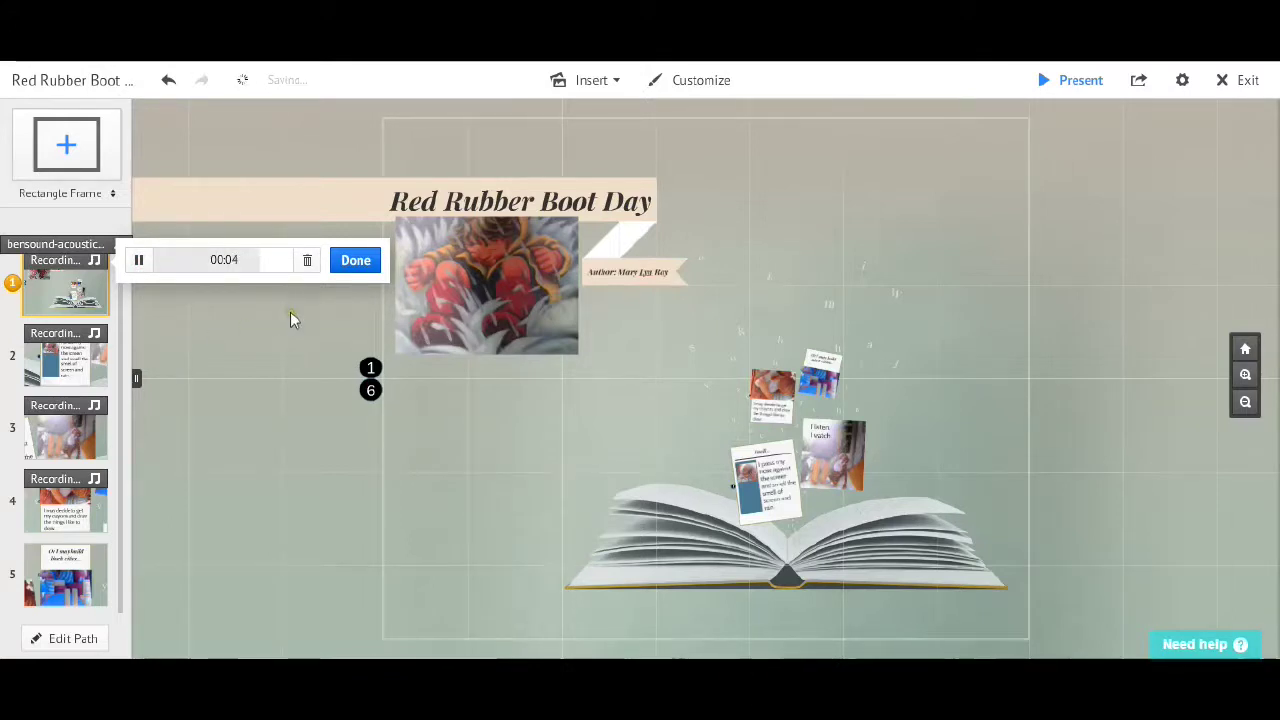
pyautogui.click(355, 263)
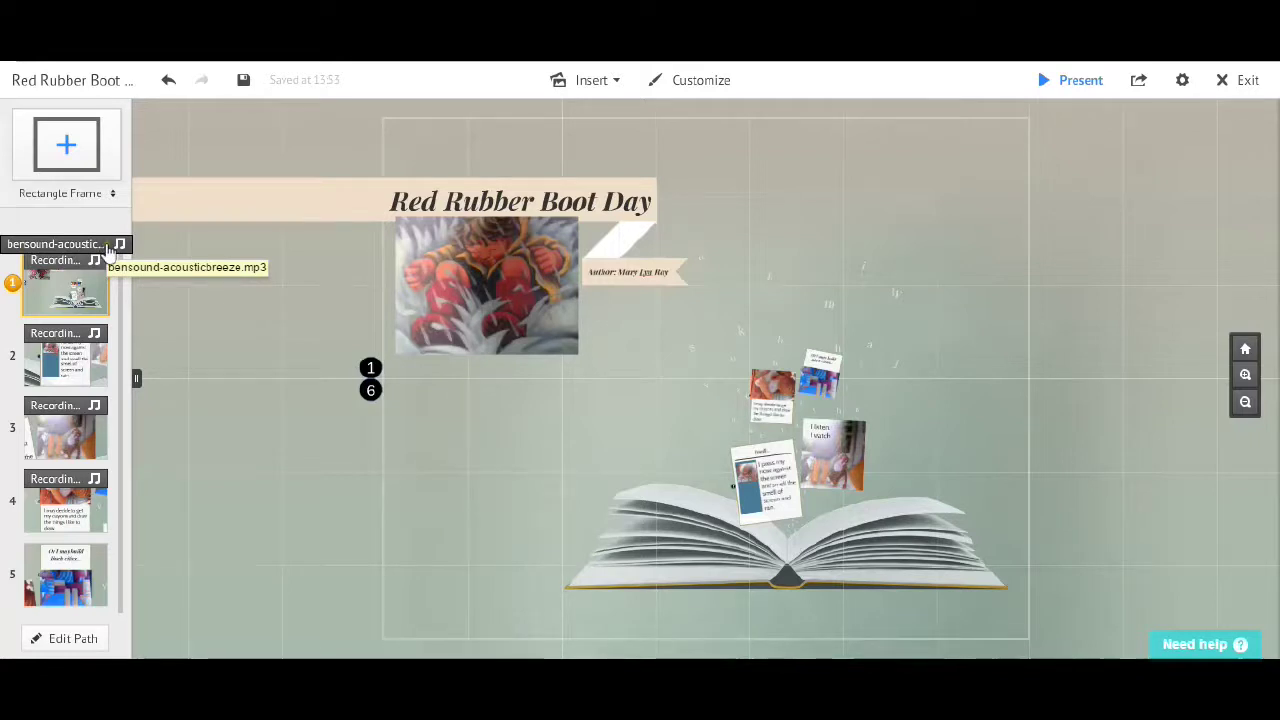
# Step: Look at the background music option, and browse the royalty-free music tracks on the Bensound website
pyautogui.click(600, 89)
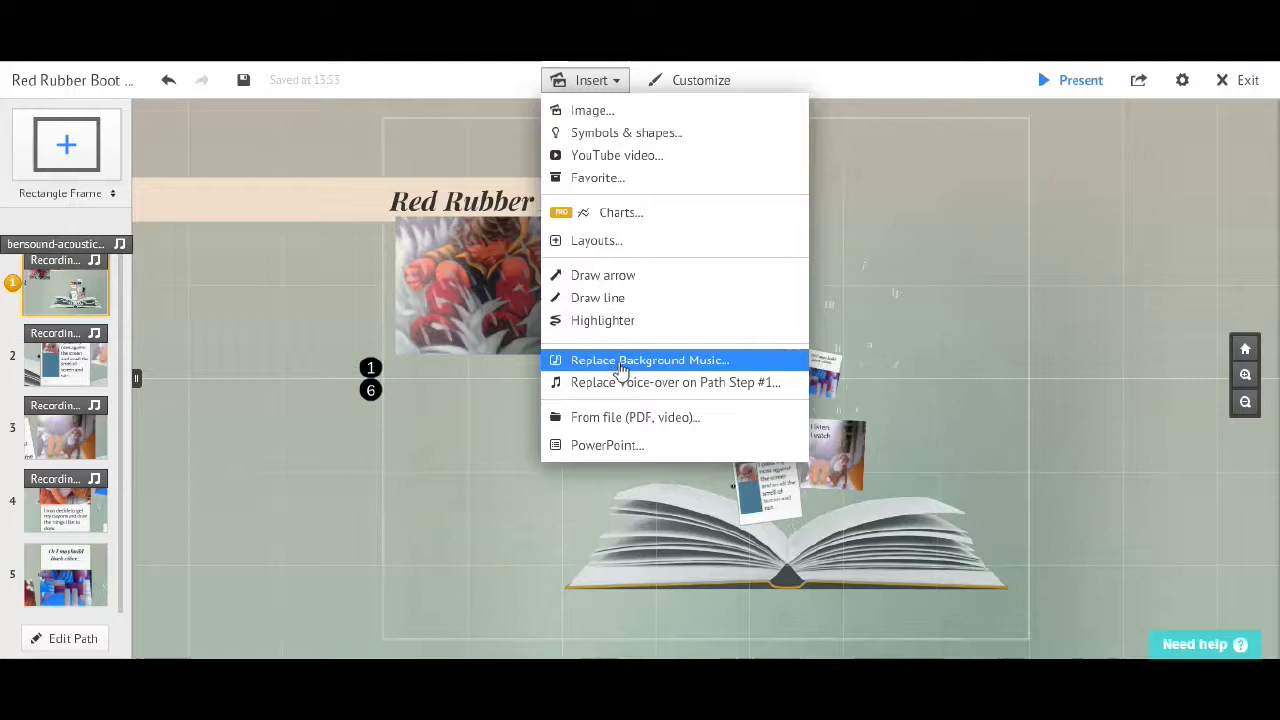
pyautogui.click(923, 99)
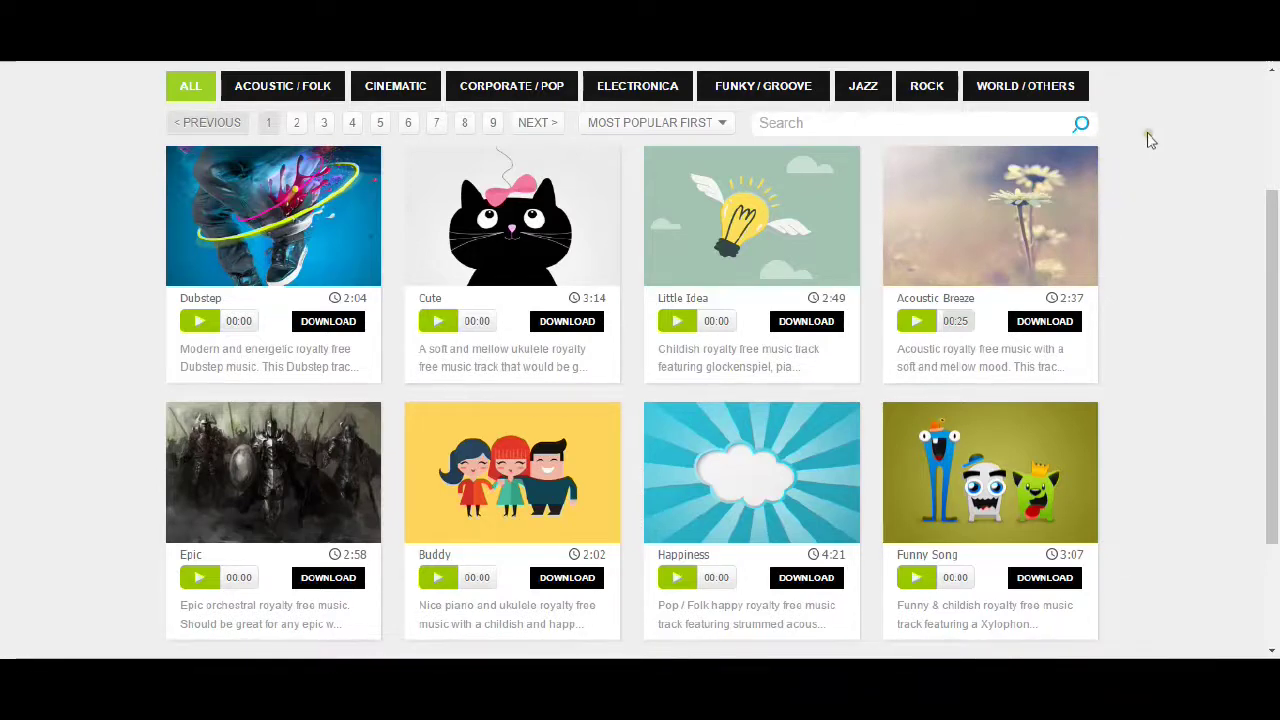
pyautogui.scroll(3, 1152, 150)
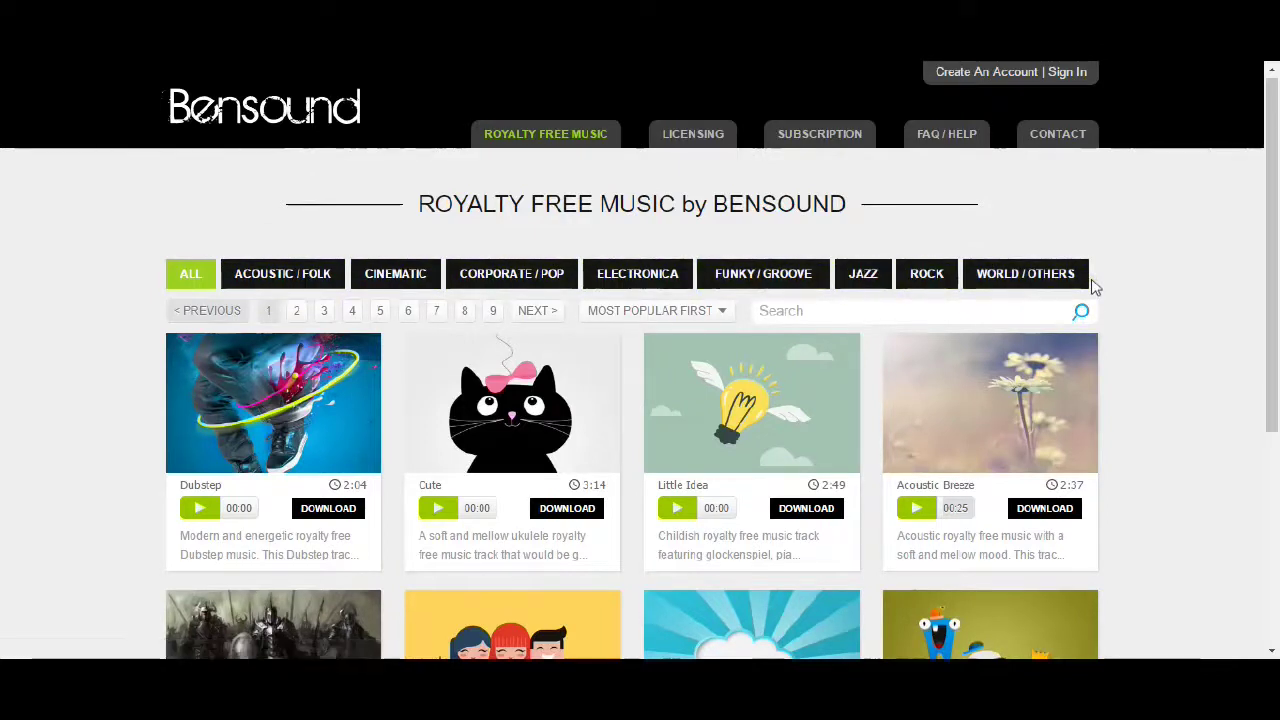
pyautogui.scroll(-1, 1145, 287)
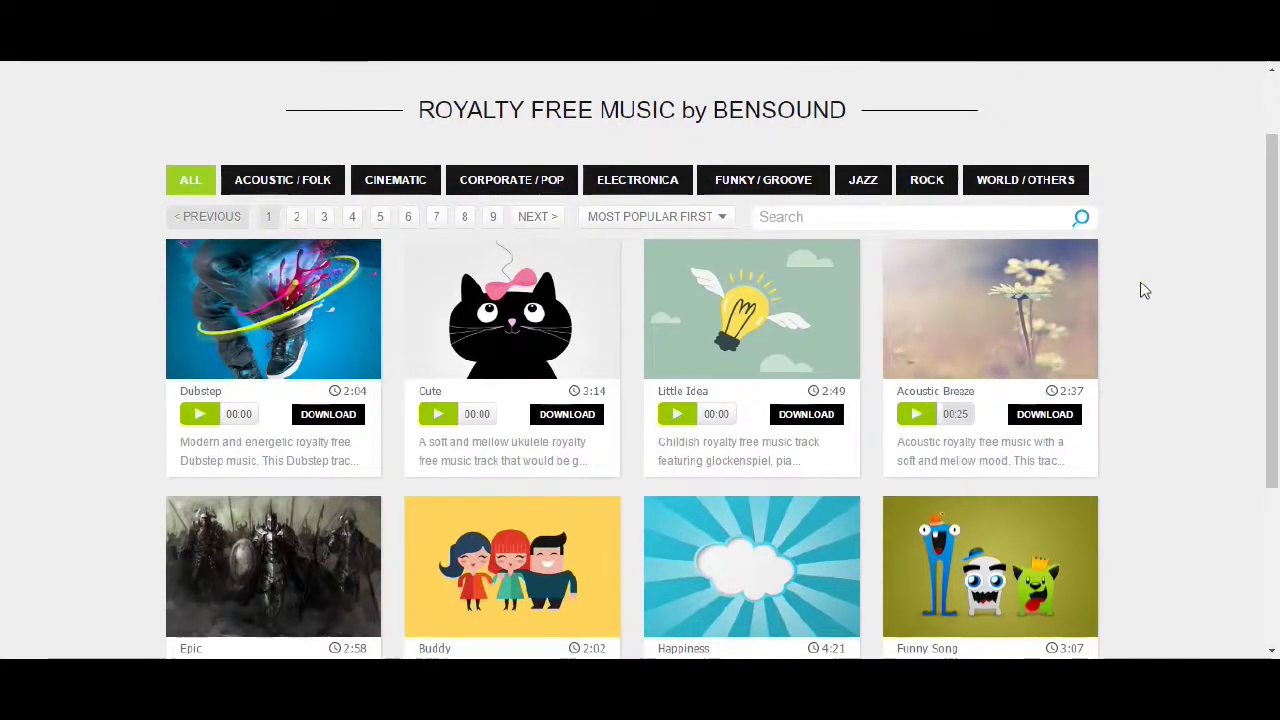
pyautogui.scroll(-2, 1145, 290)
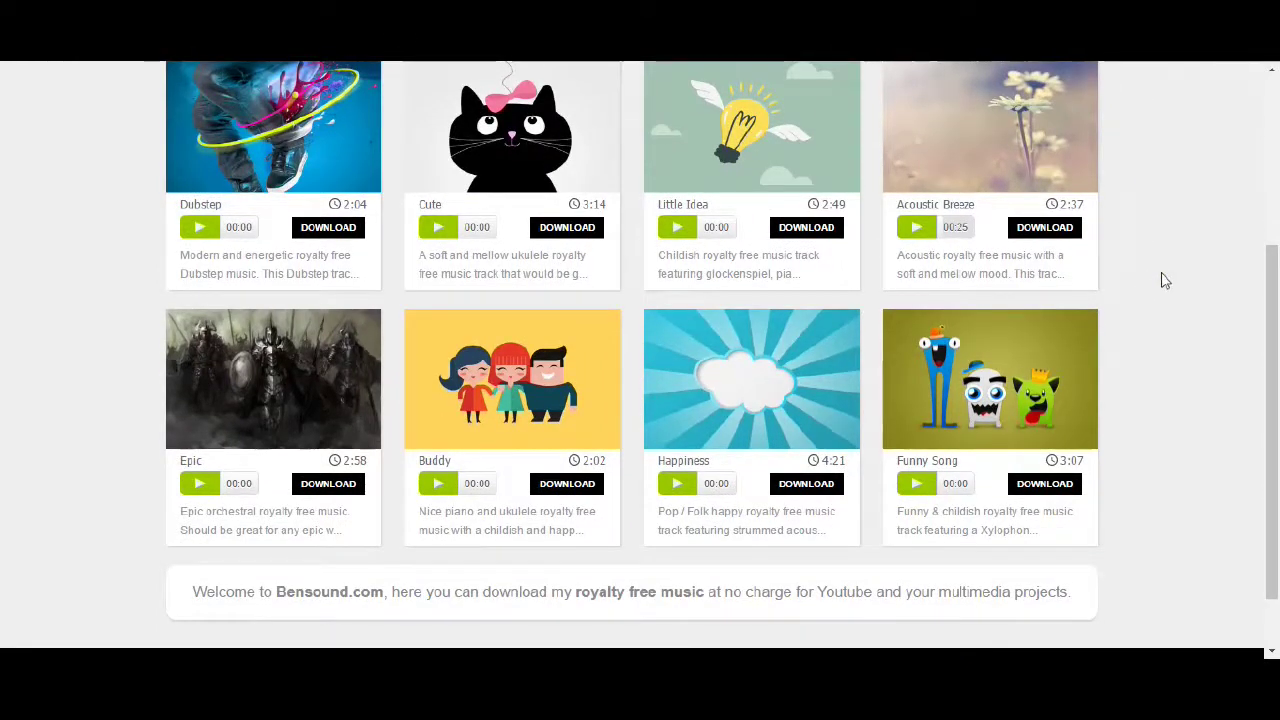
pyautogui.scroll(1, 1165, 280)
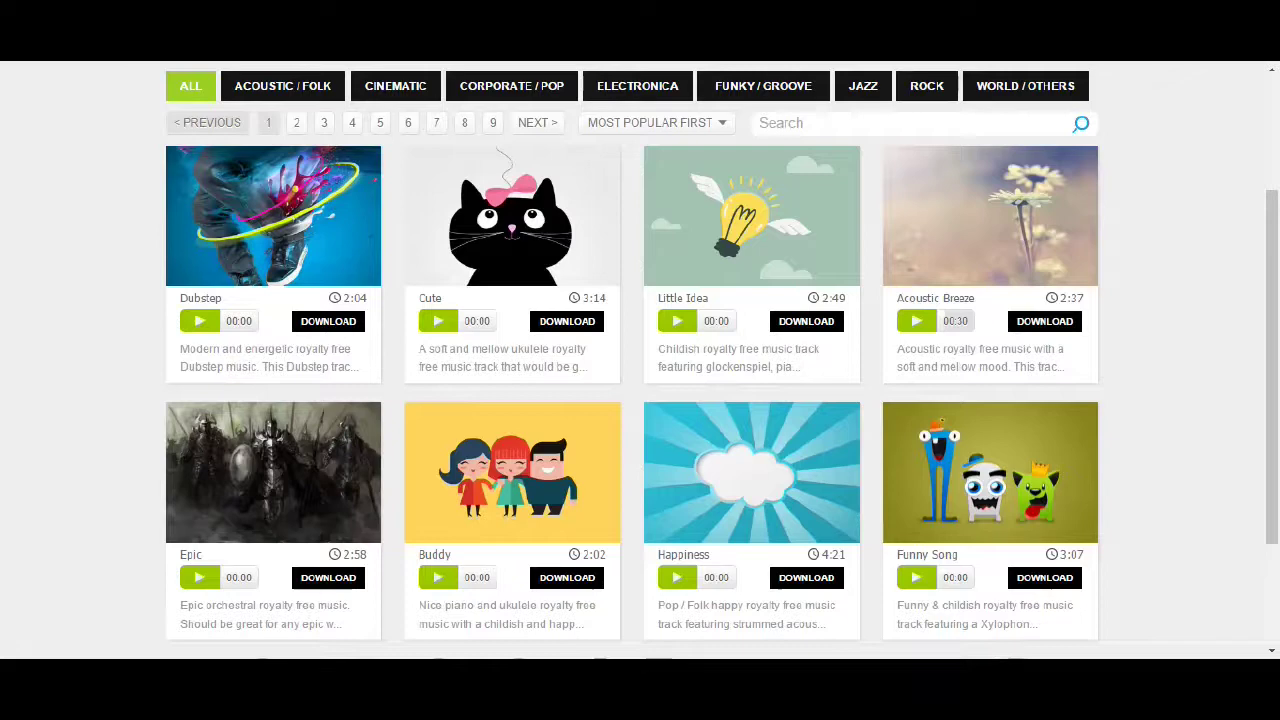
# Step: Switch to File Explorer and view the Downloads folder where downloaded music is stored
pyautogui.hotkey('alt', 'Tab')
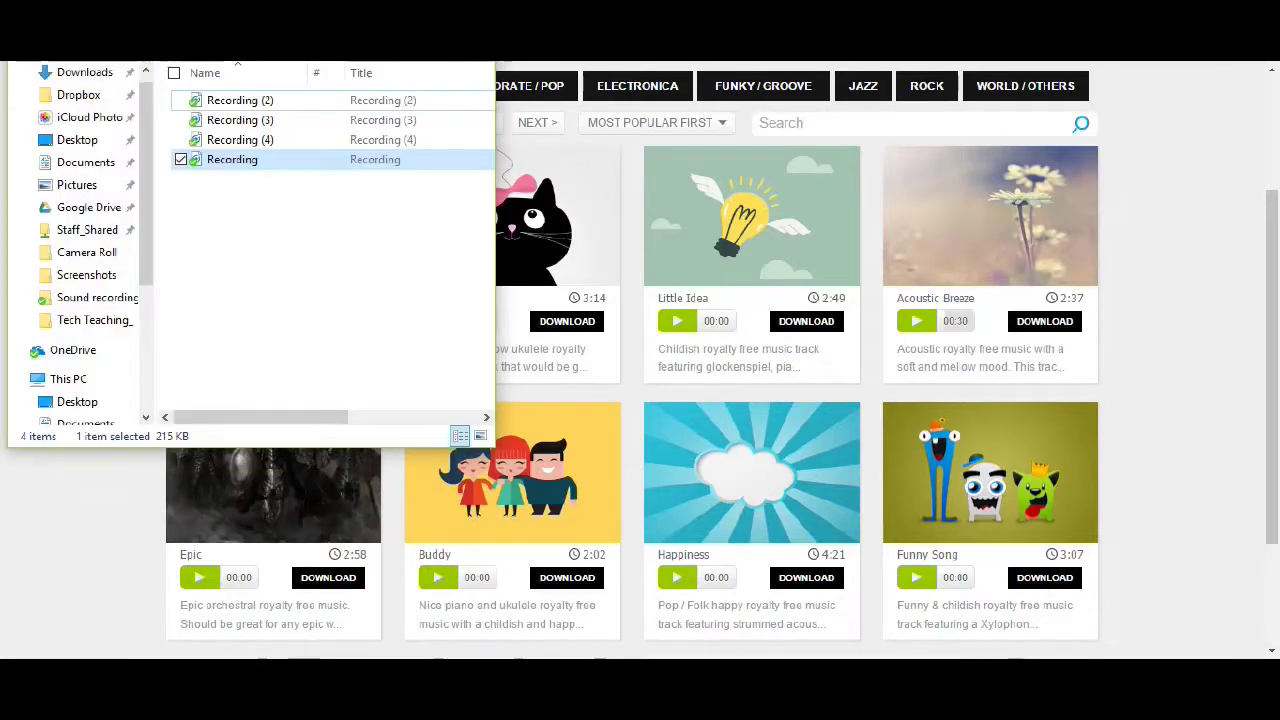
pyautogui.moveTo(145, 252)
pyautogui.mouseDown()
pyautogui.moveTo(146, 294)
pyautogui.moveTo(145, 237)
pyautogui.mouseUp()
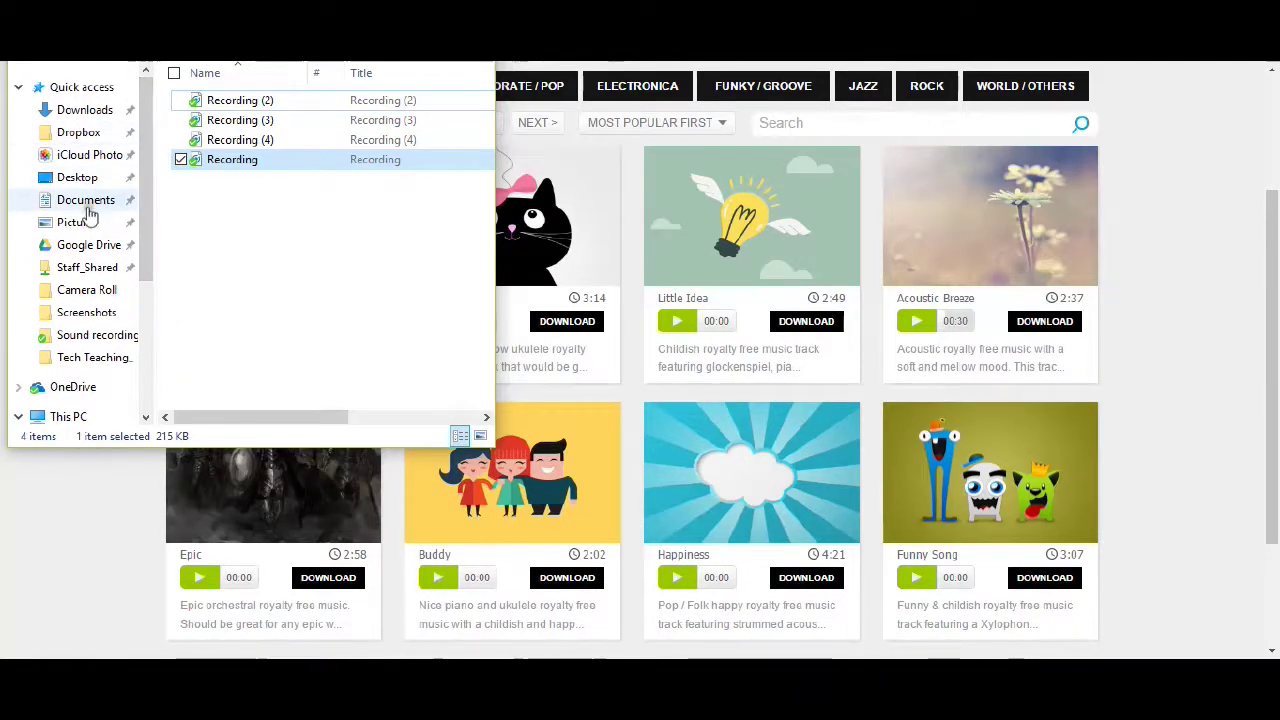
pyautogui.click(92, 111)
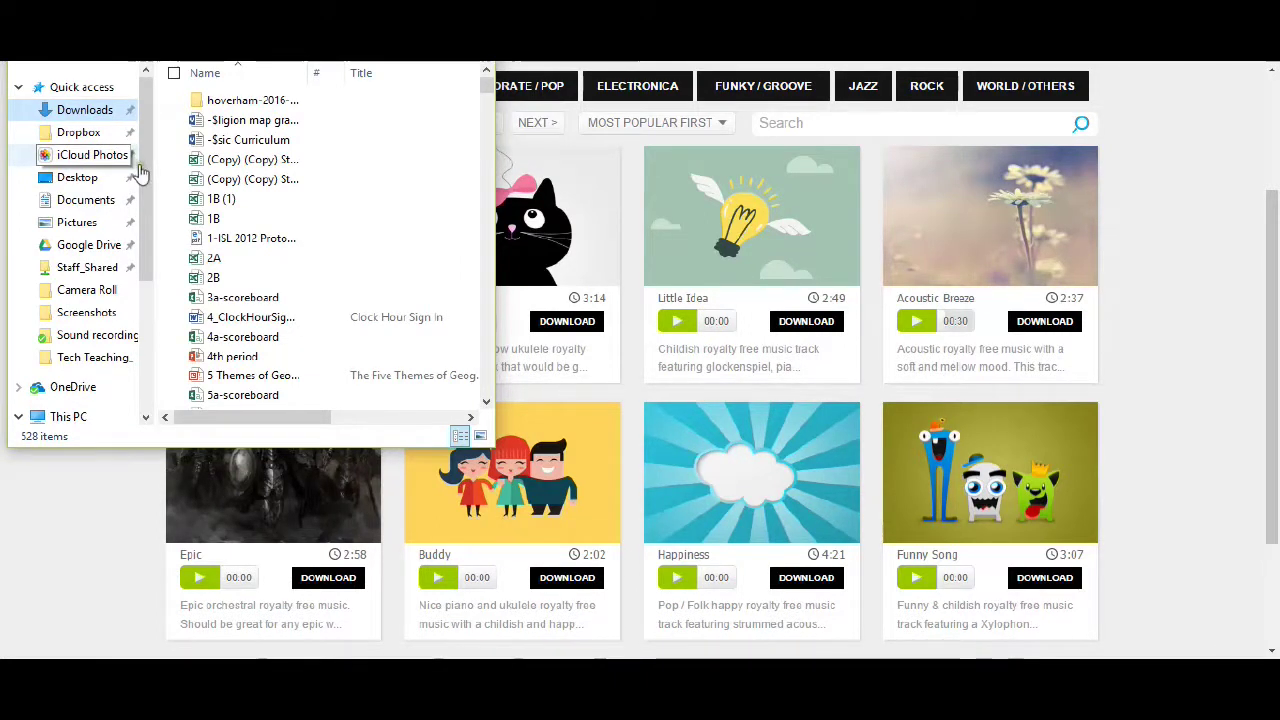
pyautogui.scroll(-2, 146, 232)
pyautogui.scroll(3, 146, 232)
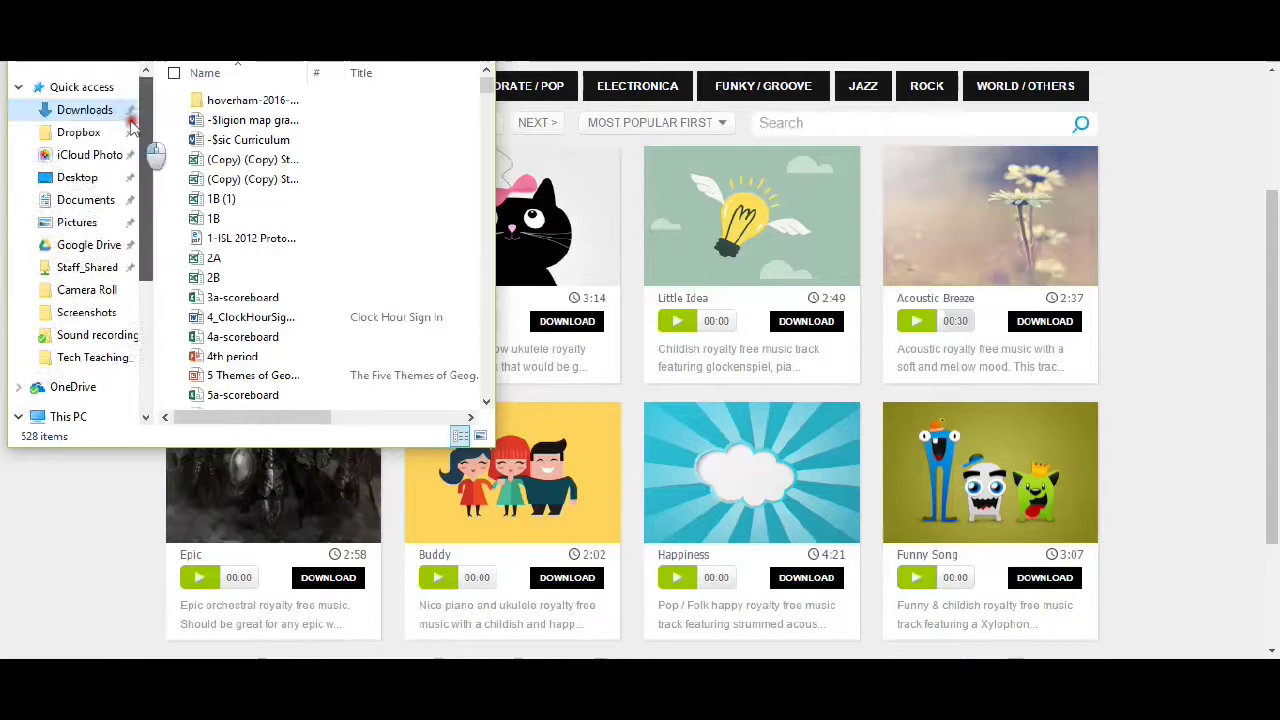
pyautogui.click(974, 208)
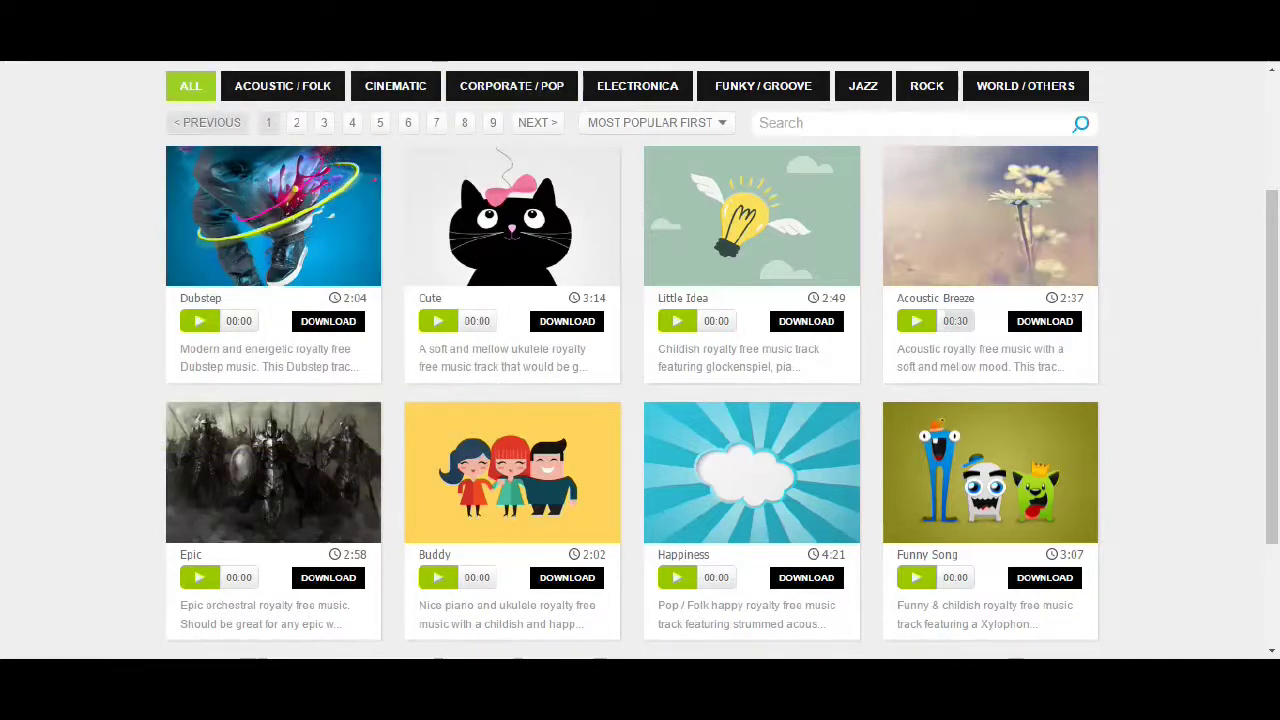
# Step: Return to Prezi and review the insert options for background music and the voice-over without changing anything
pyautogui.hotkey('ctrl', 'Tab')
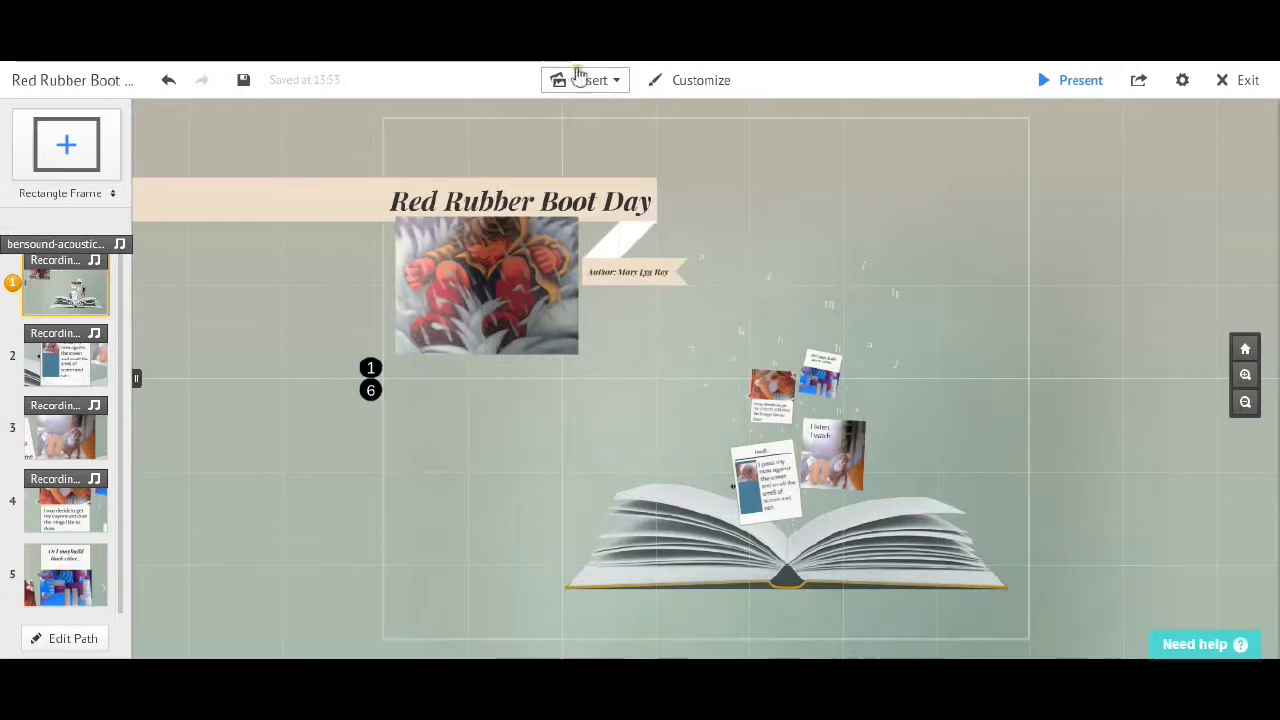
pyautogui.click(584, 79)
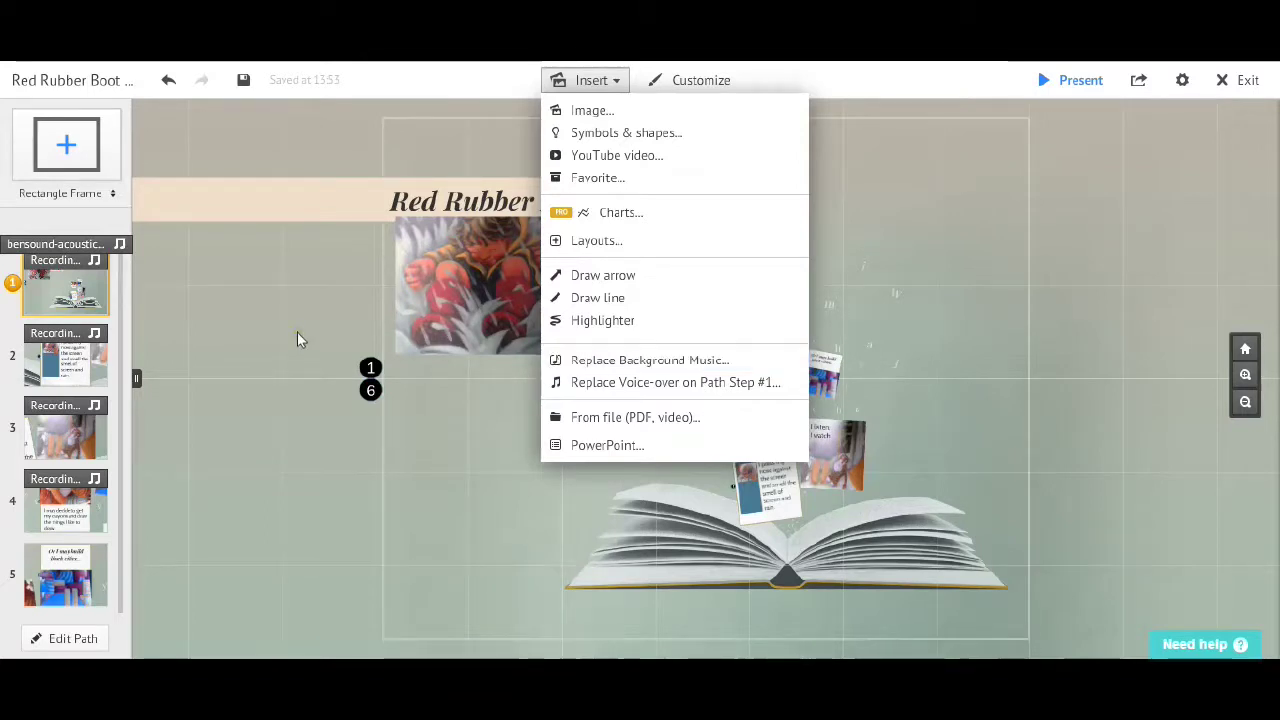
pyautogui.click(210, 285)
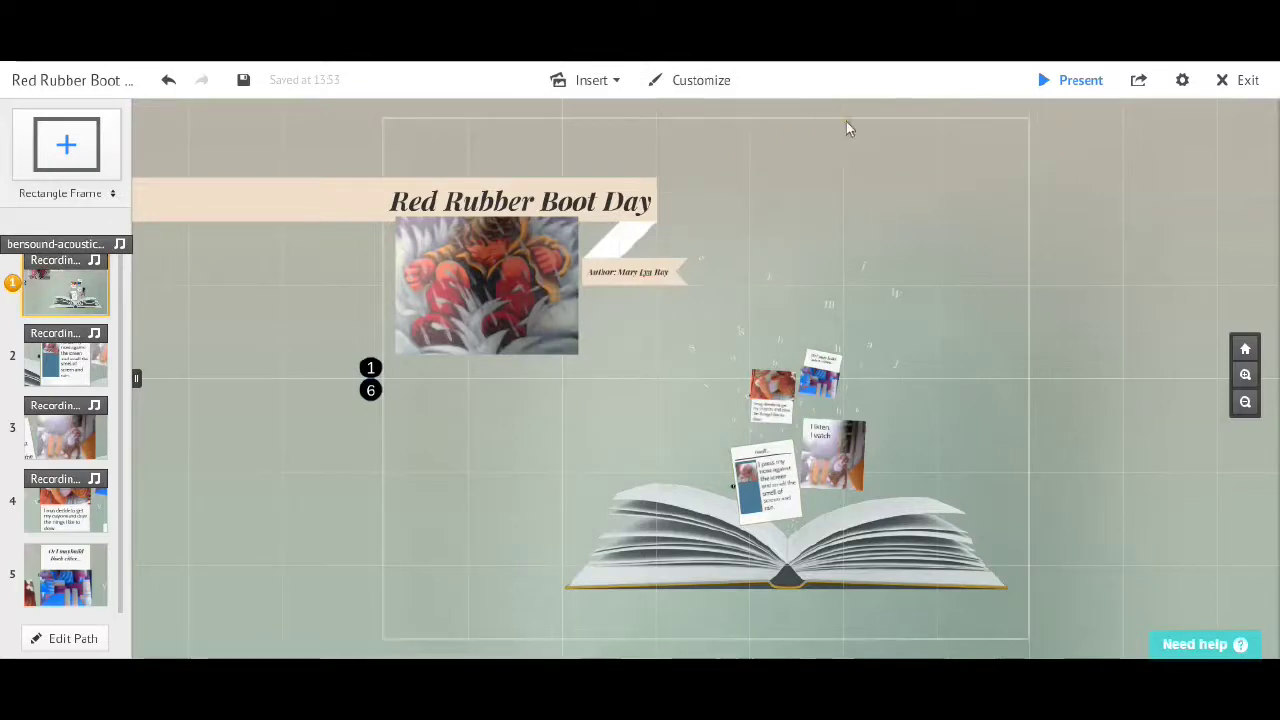
# Step: Present the Red Rubber Boot Day prezi and advance through its path steps to play each voice-over
pyautogui.click(1078, 84)
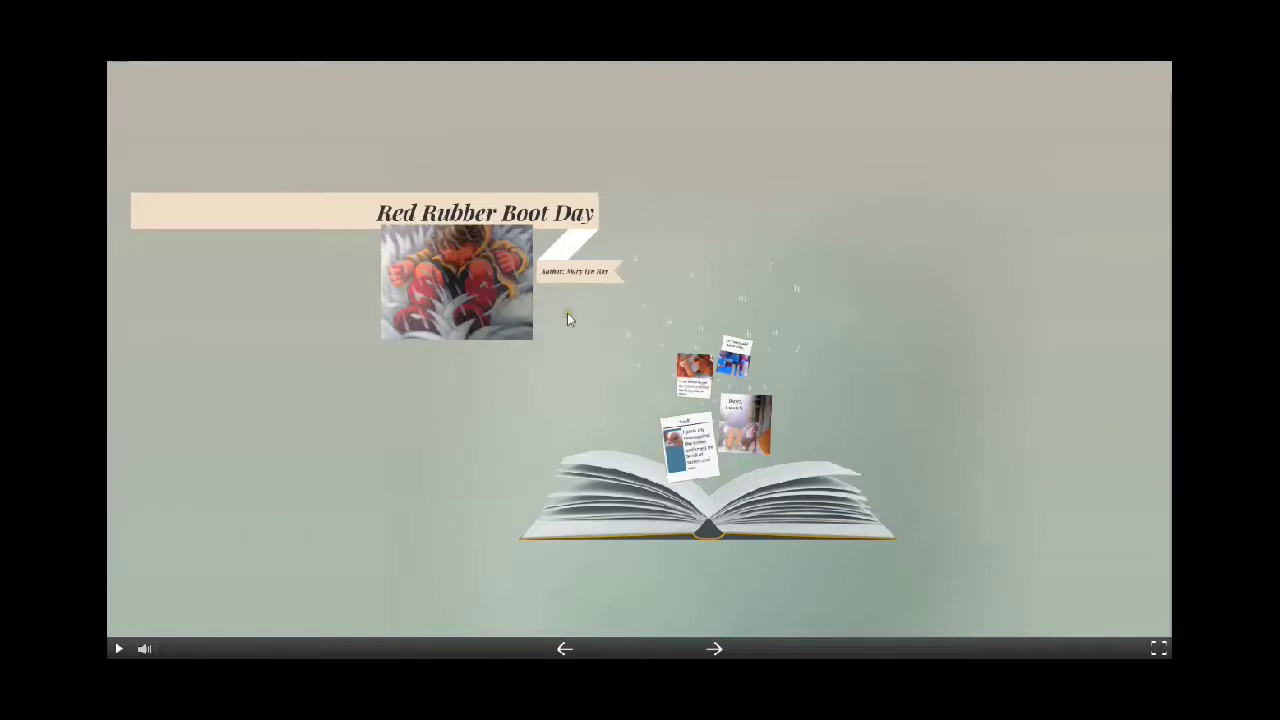
pyautogui.click(712, 650)
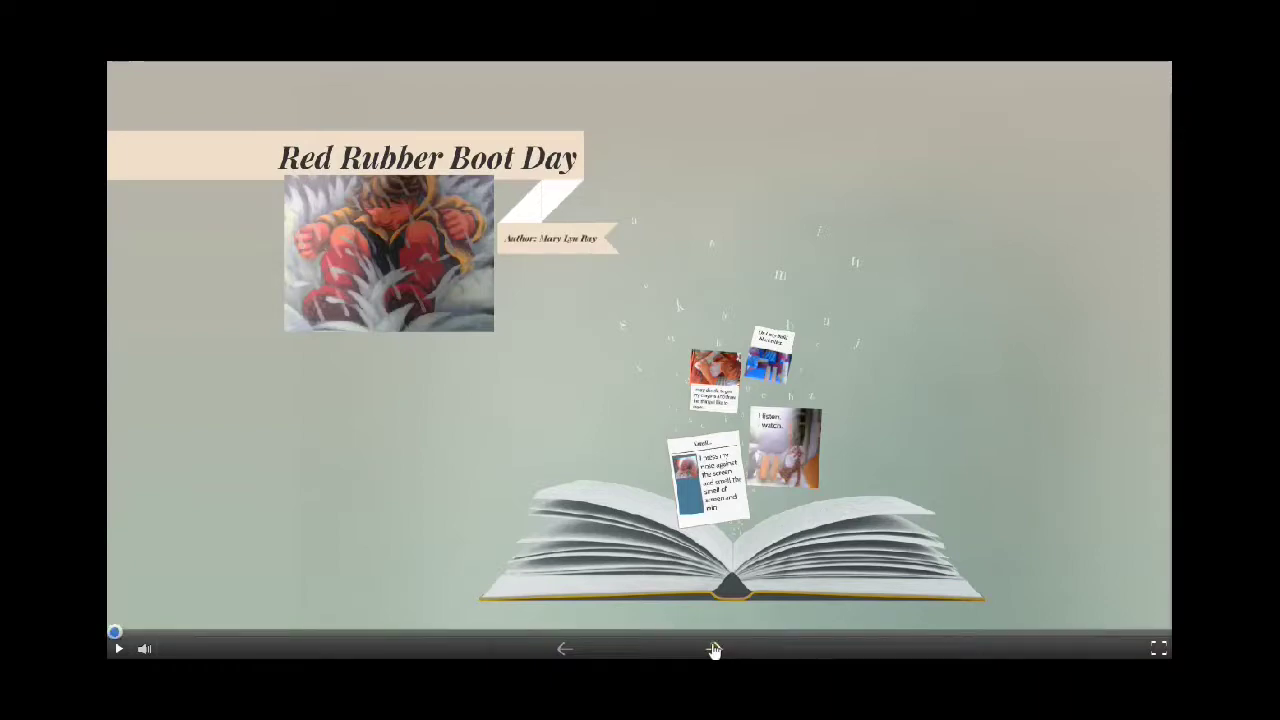
pyautogui.click(713, 650)
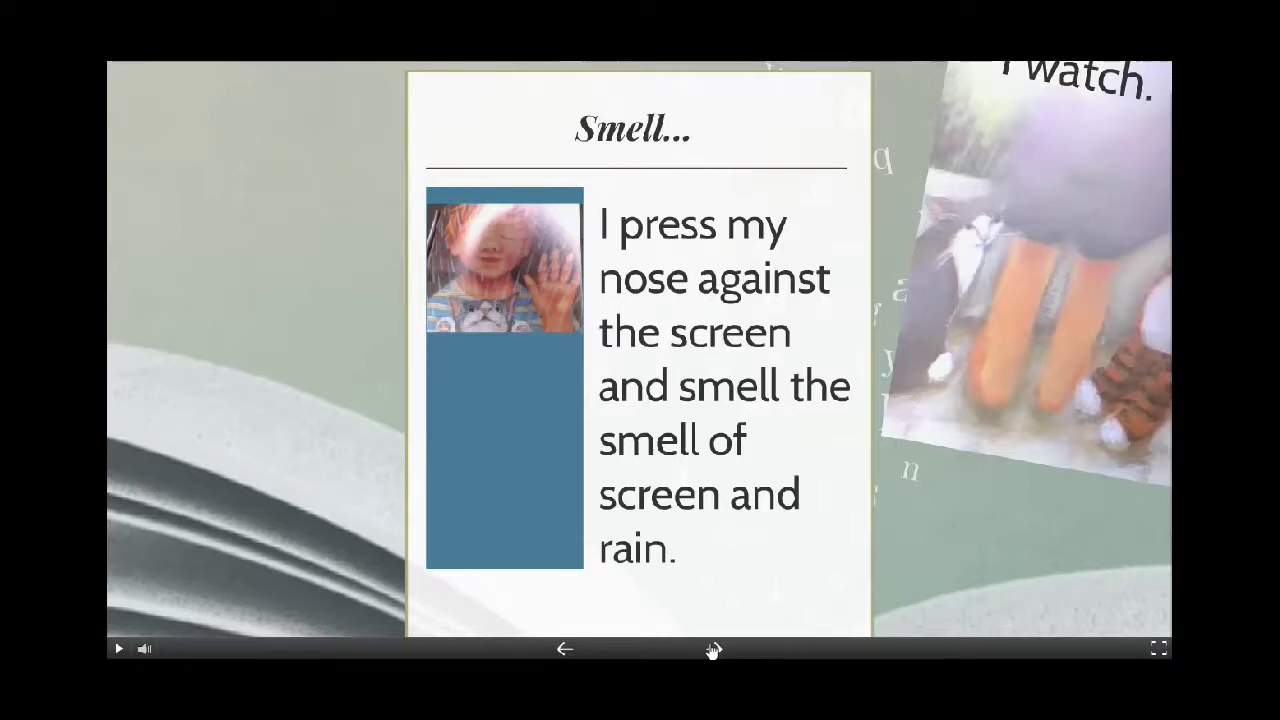
pyautogui.click(712, 649)
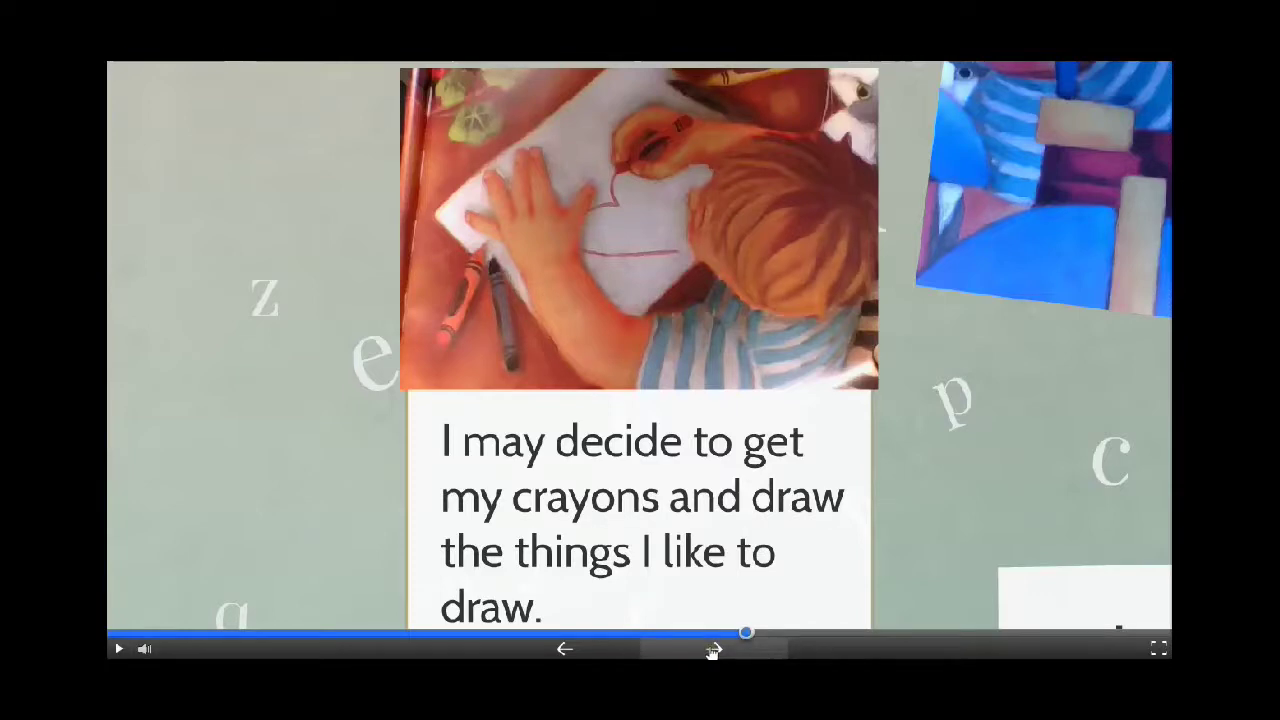
pyautogui.click(713, 649)
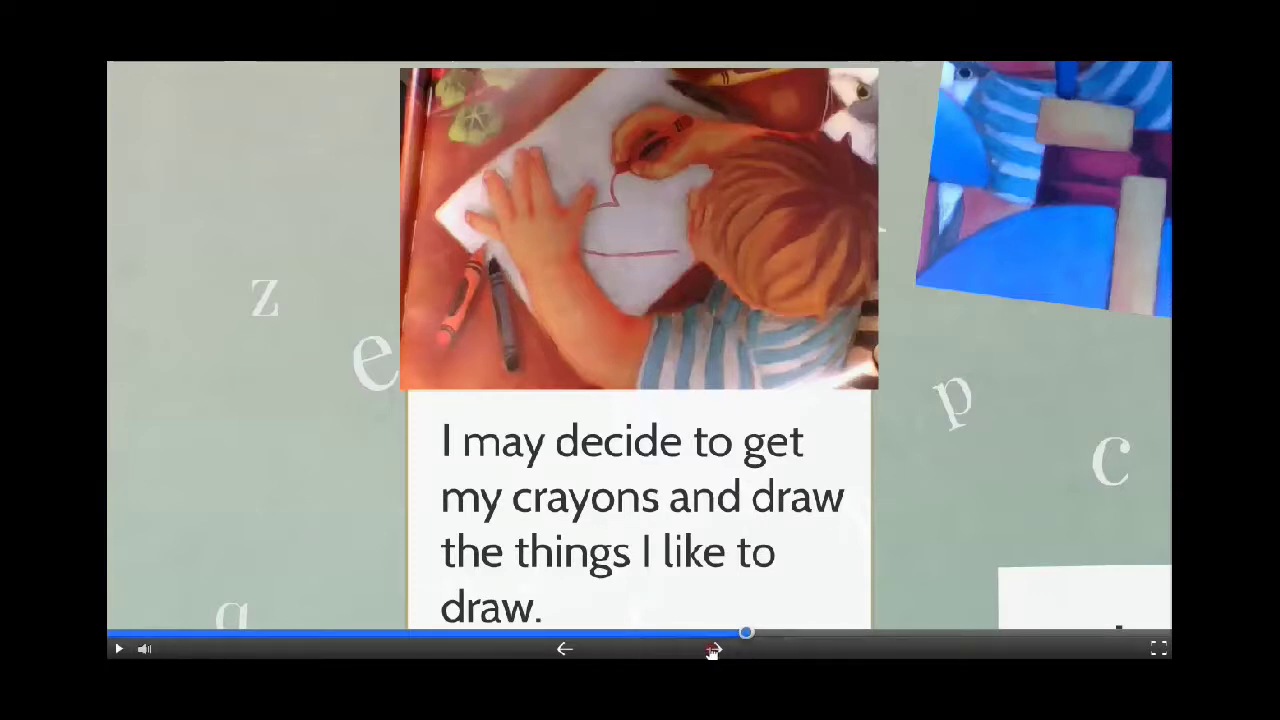